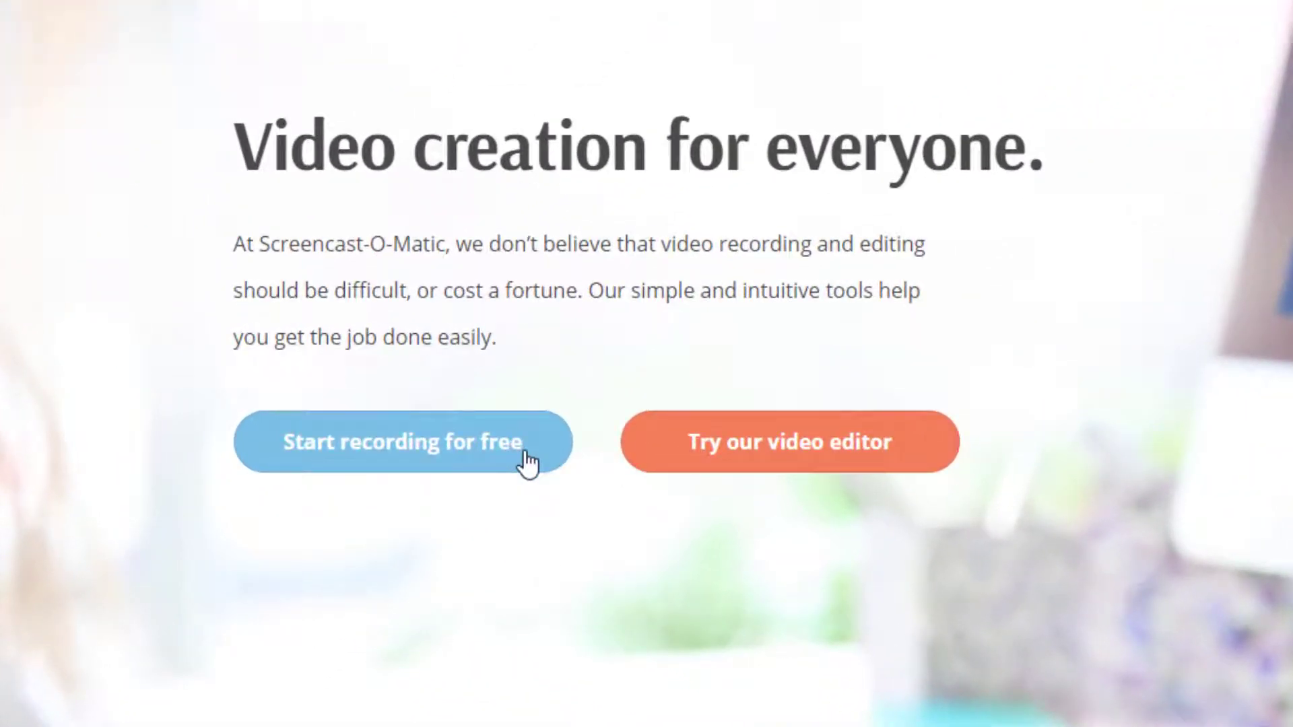
Launch the free screen recorder from the Screencast-O-Matic website and run the downloaded WebLaunchRecorder launcher
left_click(529, 463)
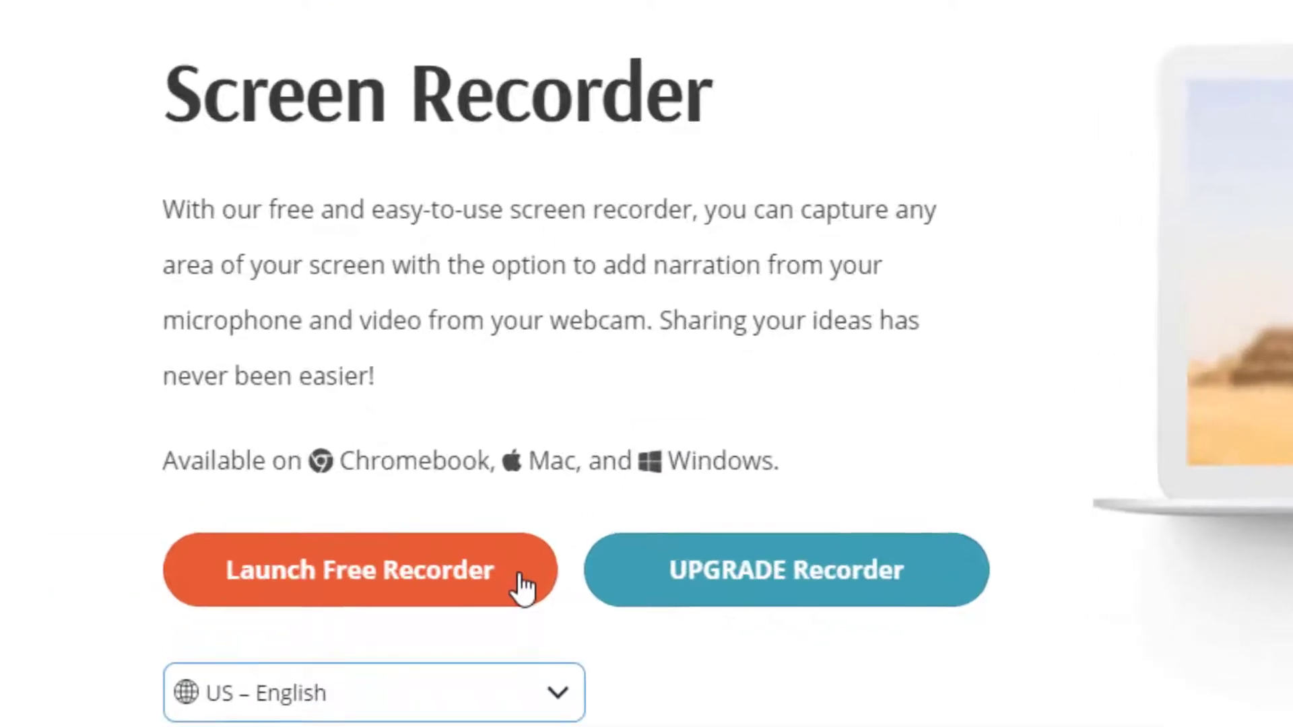
left_click(405, 389)
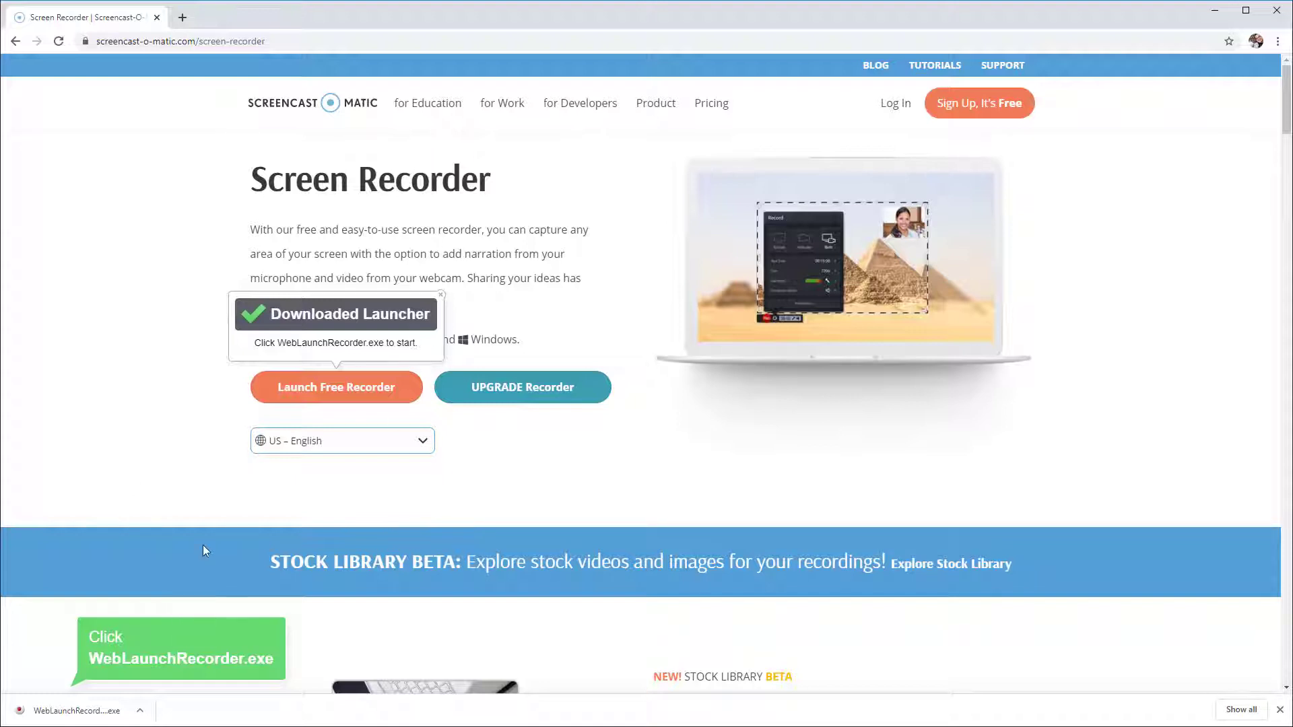
left_click(92, 710)
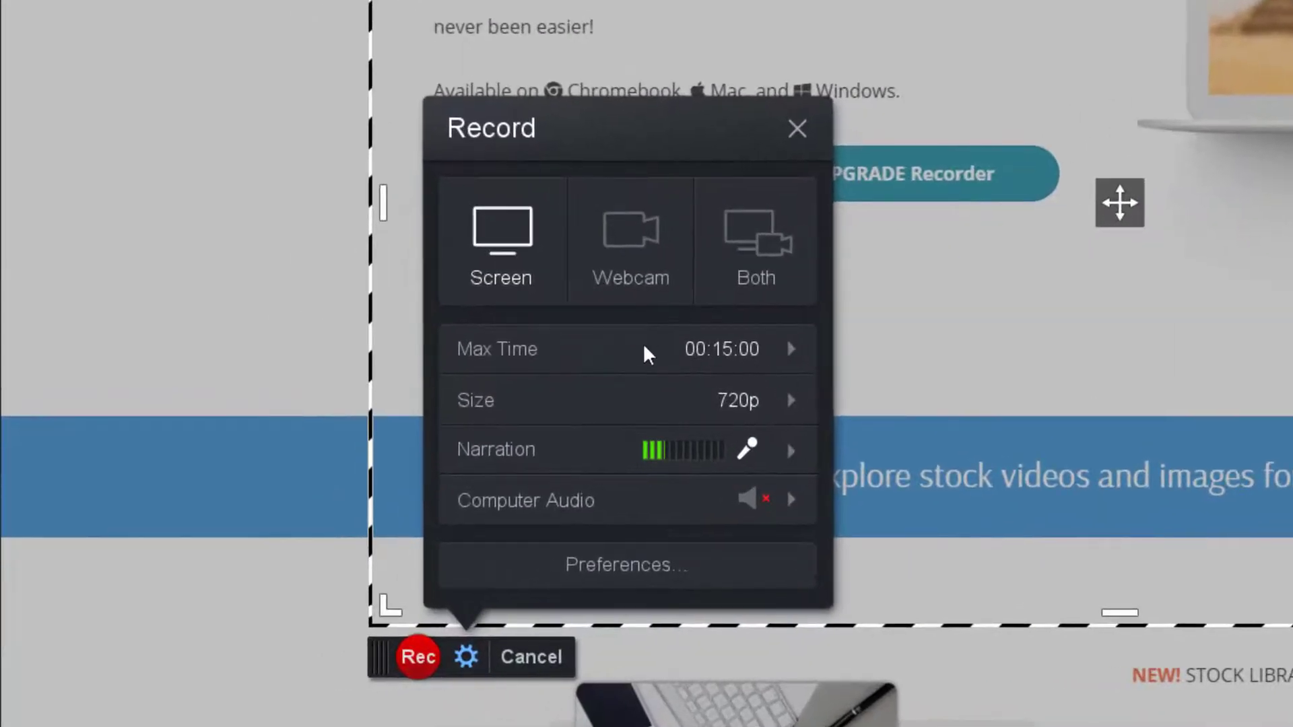
Open the narration microphone selection to check which microphone is used, then close it
mouse_move(765, 369)
mouse_move(686, 496)
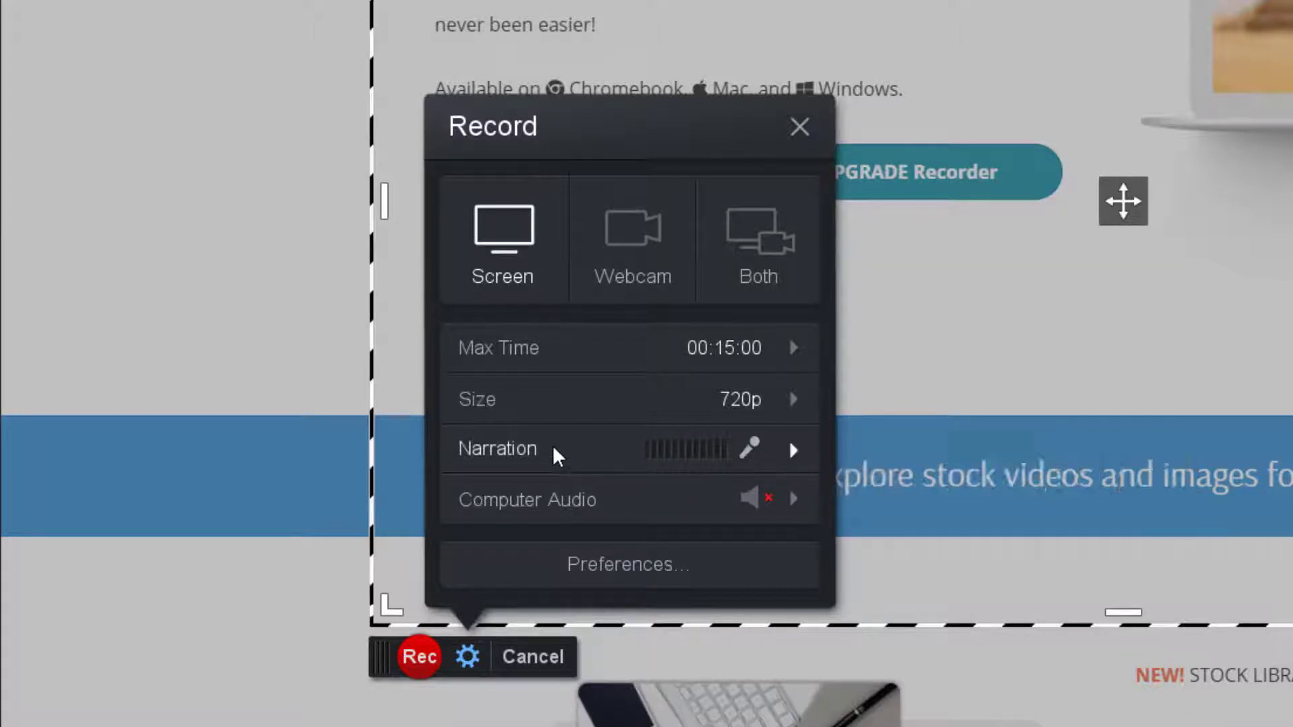
mouse_move(552, 446)
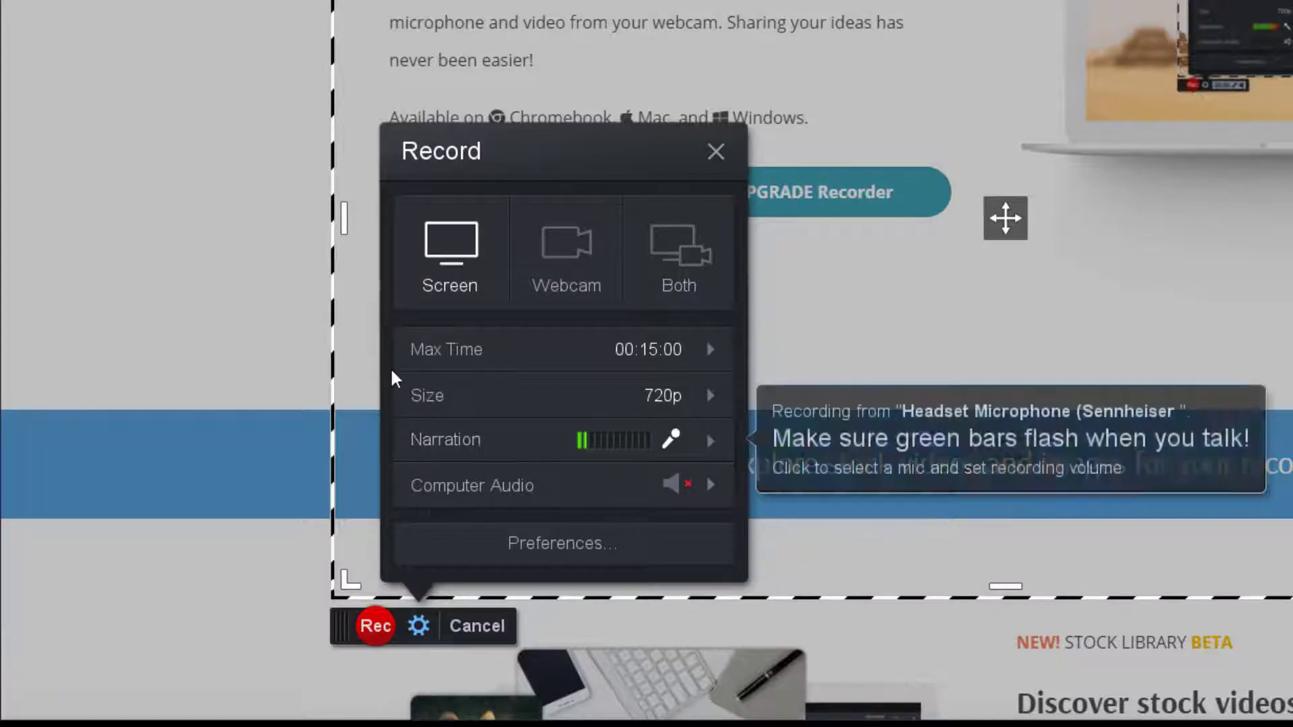
left_click(711, 441)
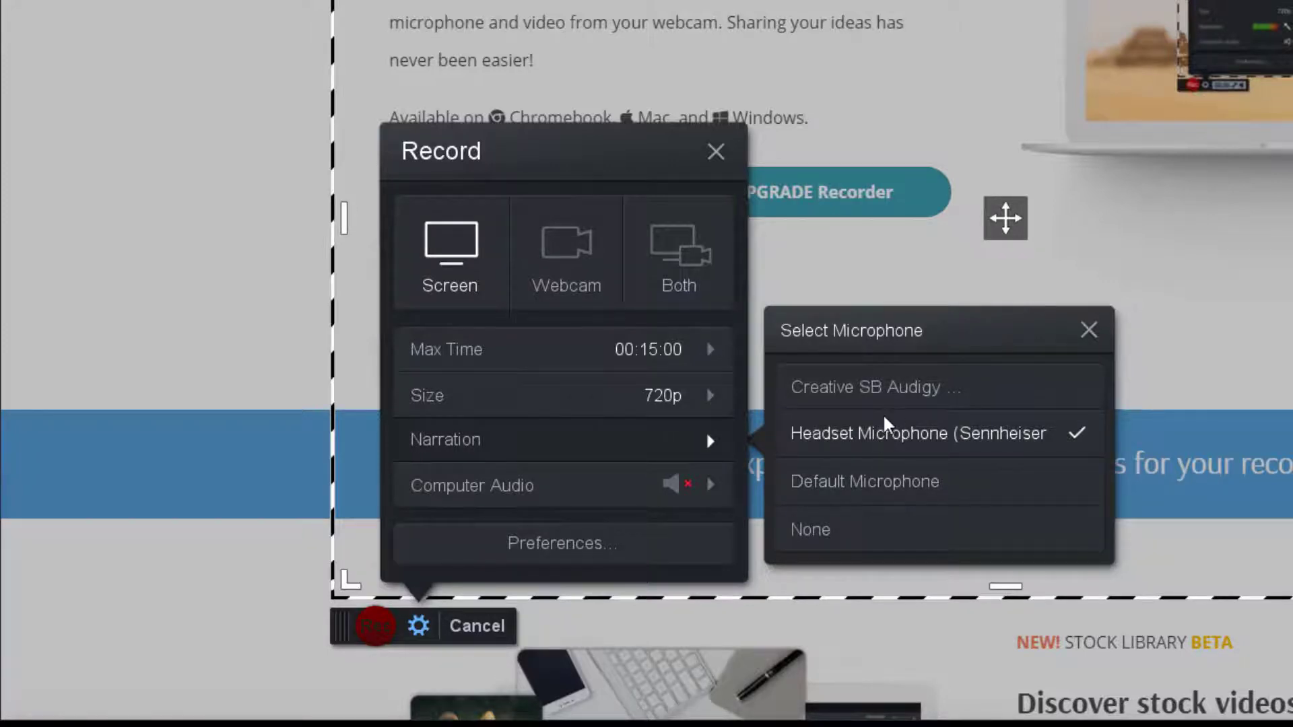
left_click(536, 440)
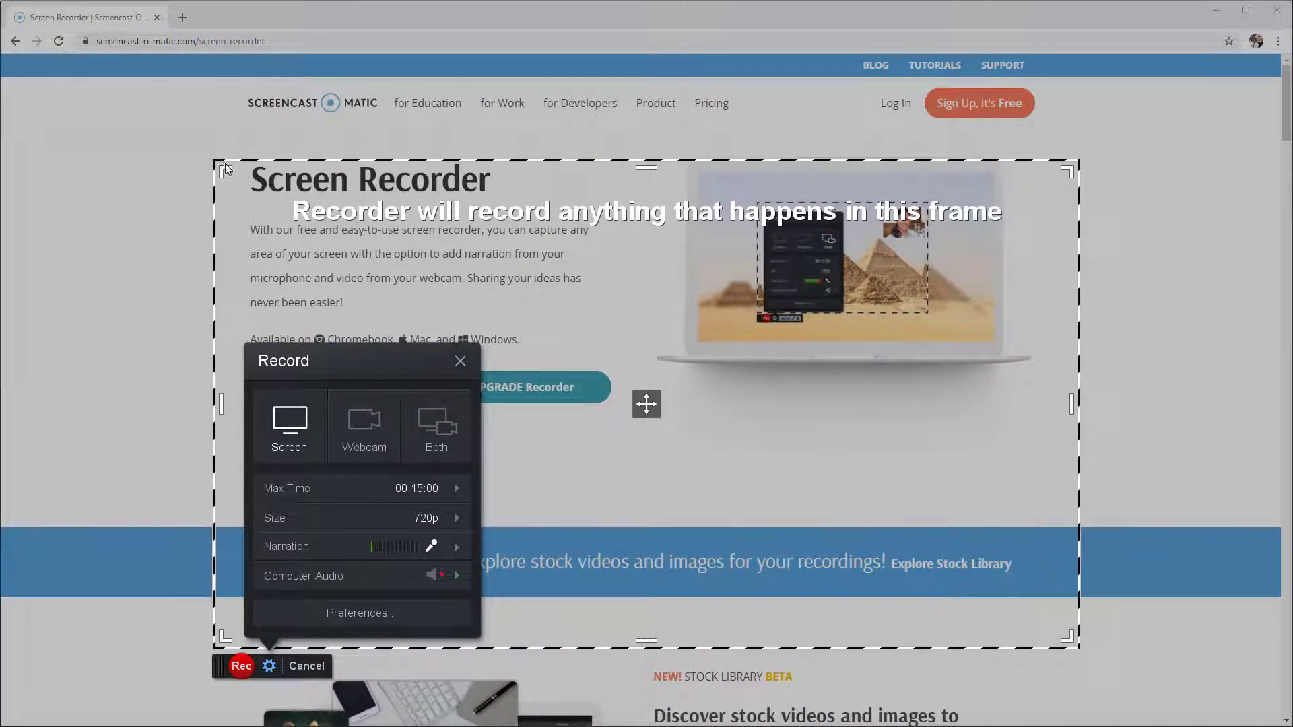
Resize the recording frame around the browser page to about 1556 x 822
left_click_drag(215, 161, 74, 86)
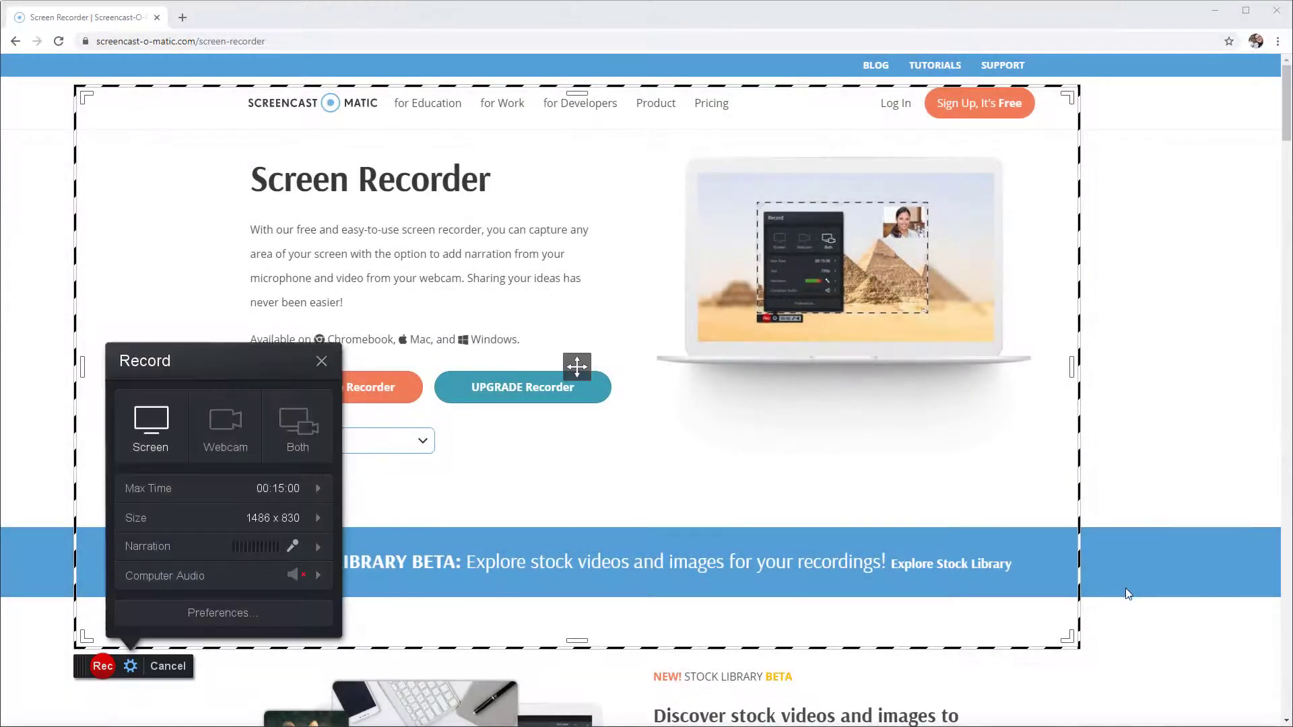
left_click_drag(1076, 641, 1122, 657)
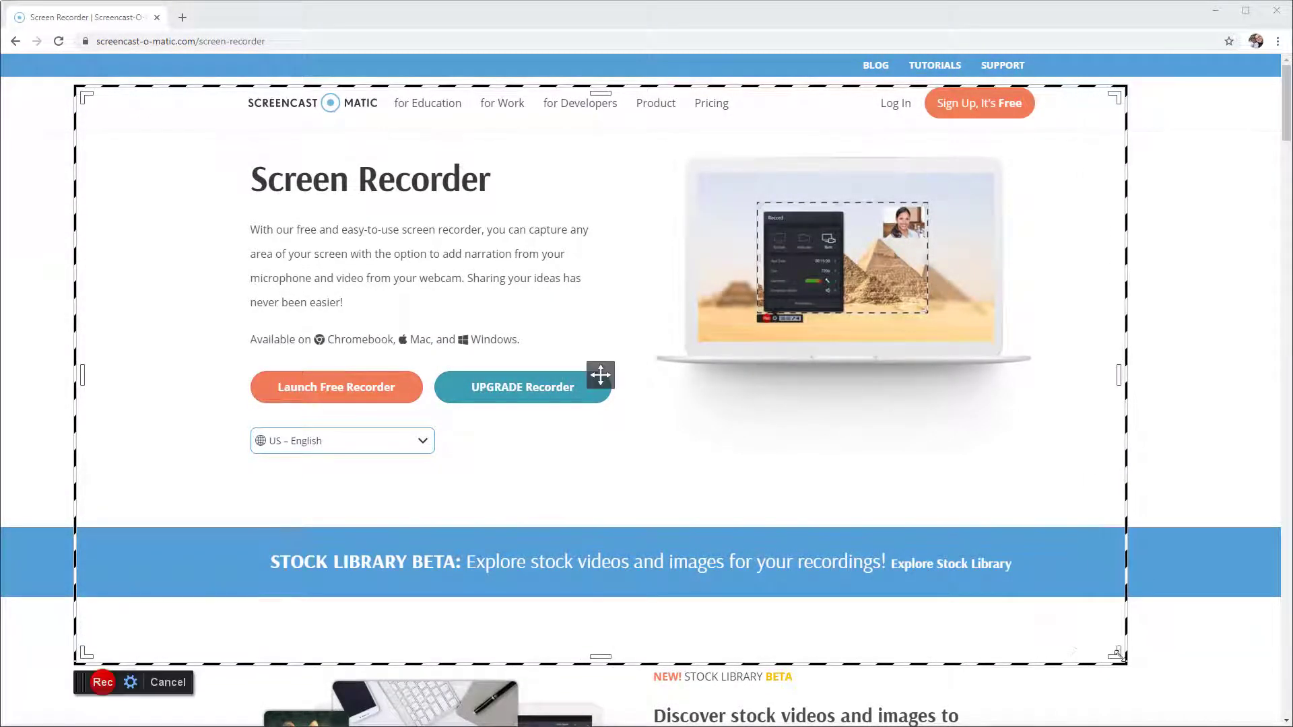
left_click(261, 595)
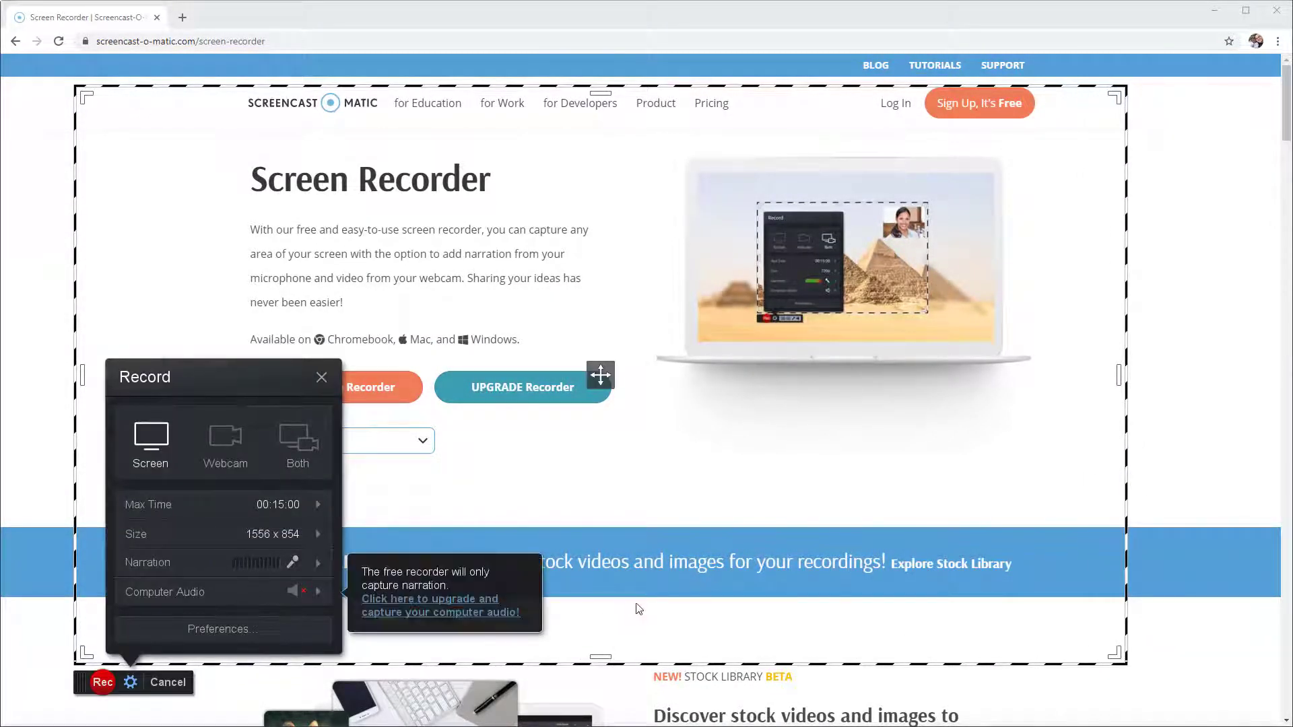
left_click_drag(600, 656, 579, 639)
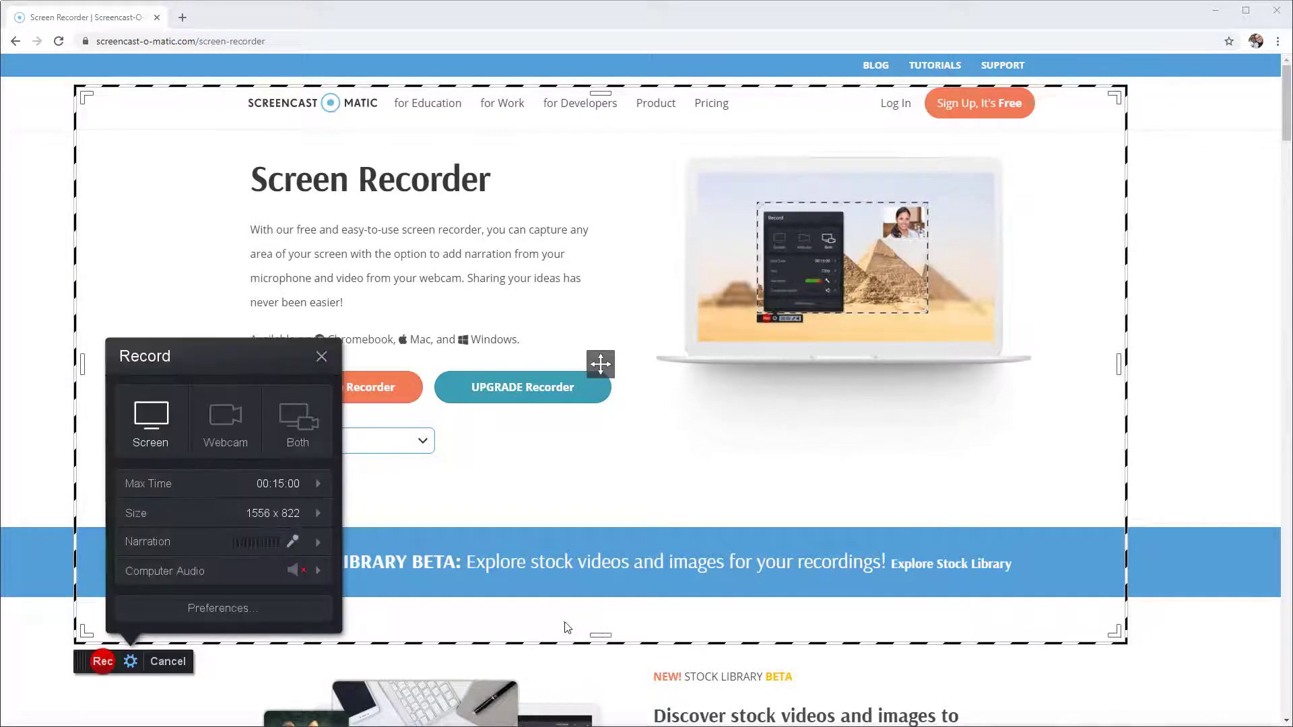
Set the recording size to 1080p
left_click(318, 513)
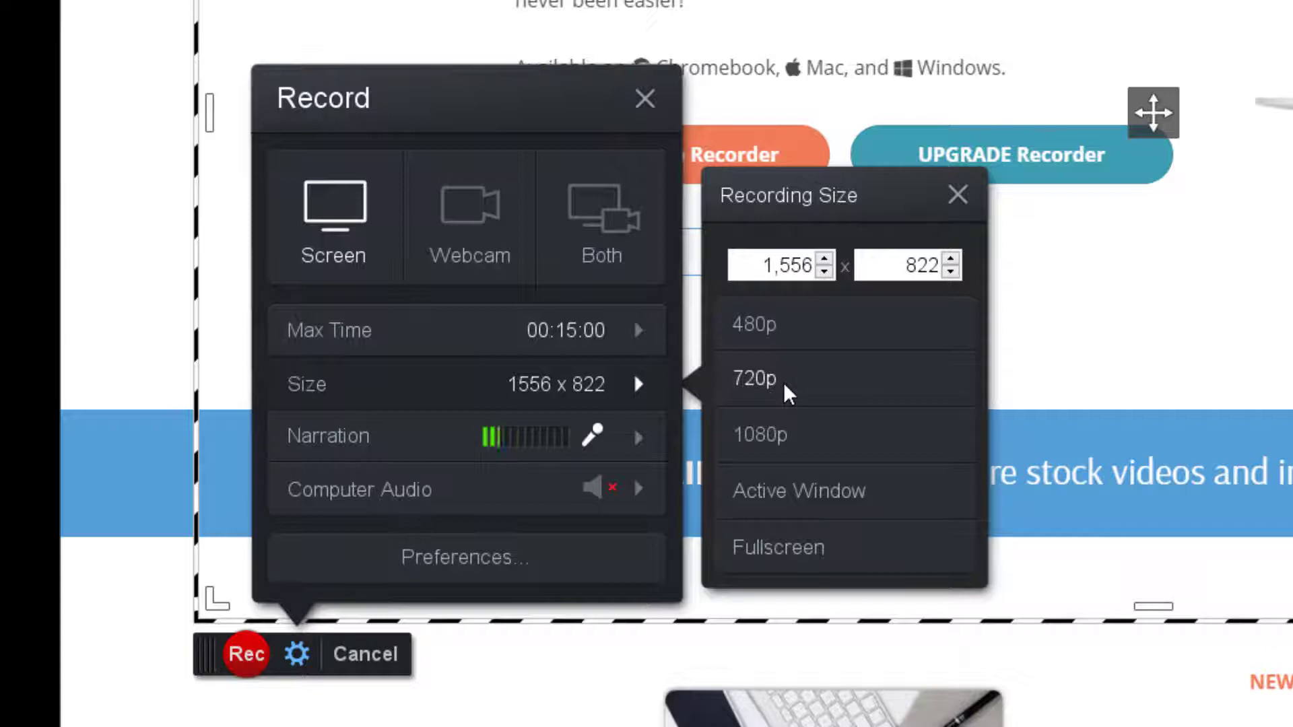
left_click(778, 439)
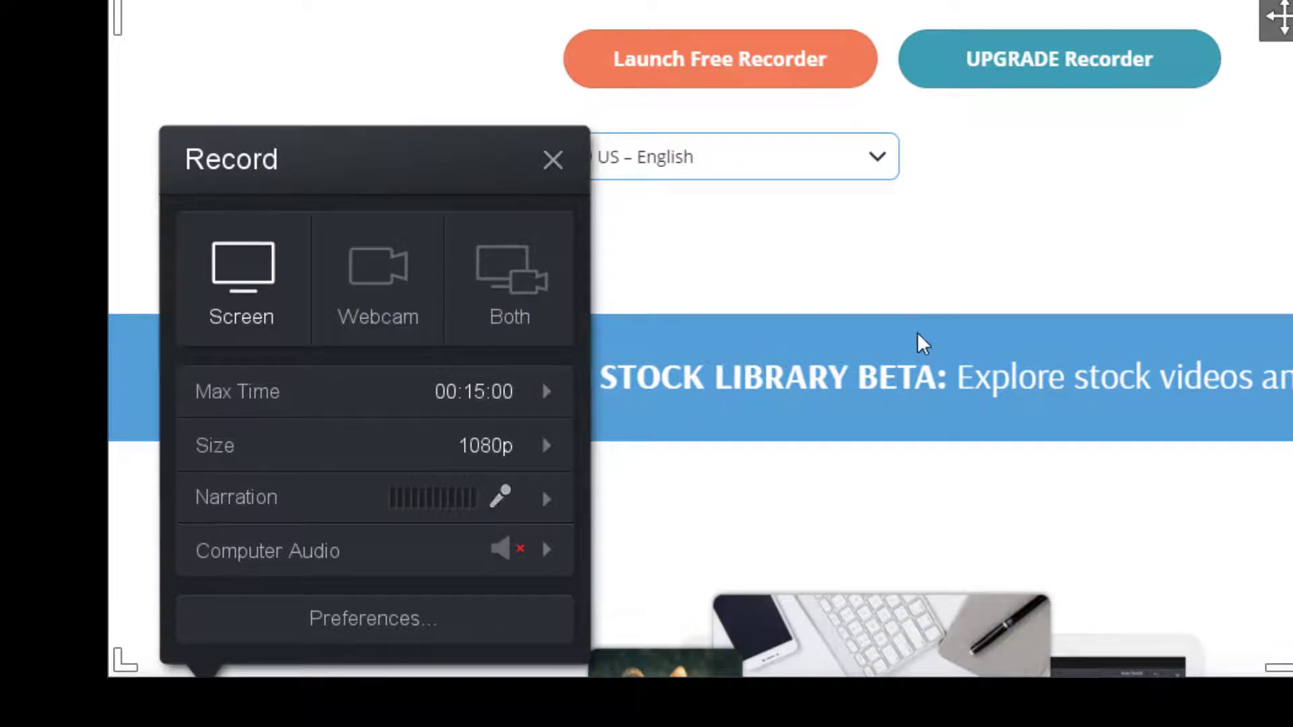
left_click(545, 550)
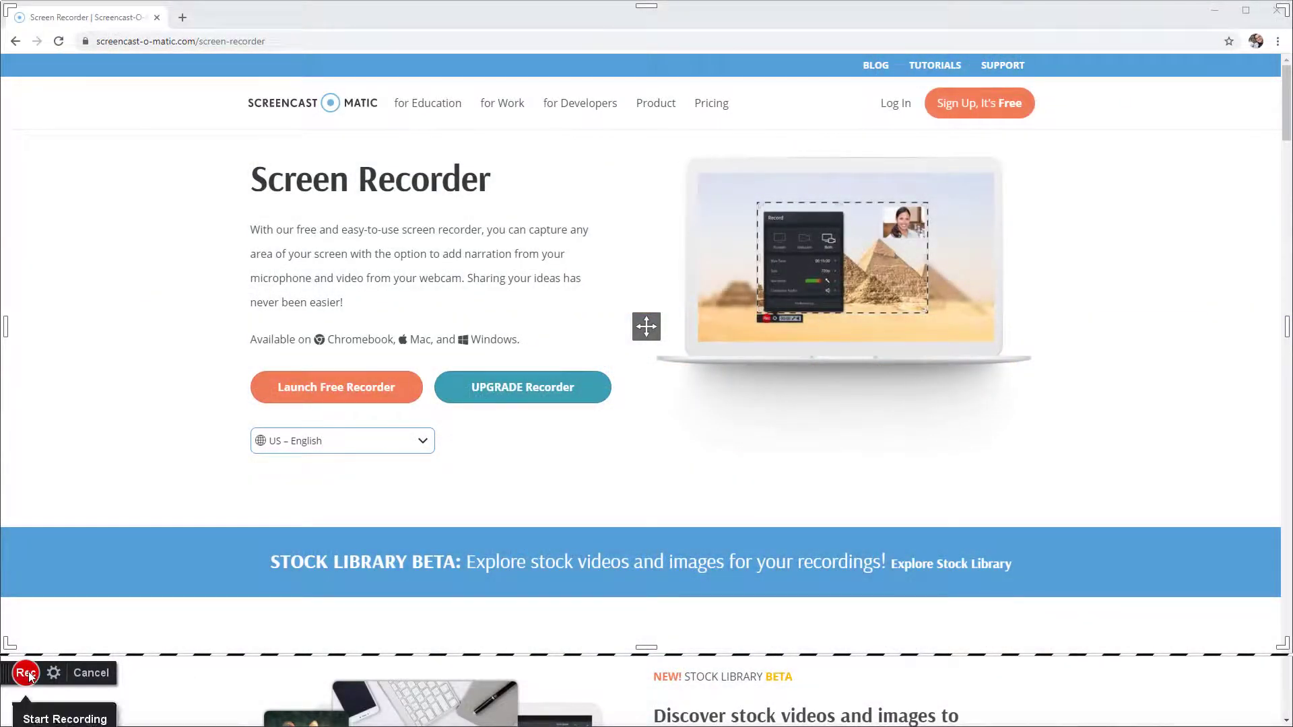
Record a roughly 12-second screen clip, finish it, and choose to save or upload it
left_click(30, 673)
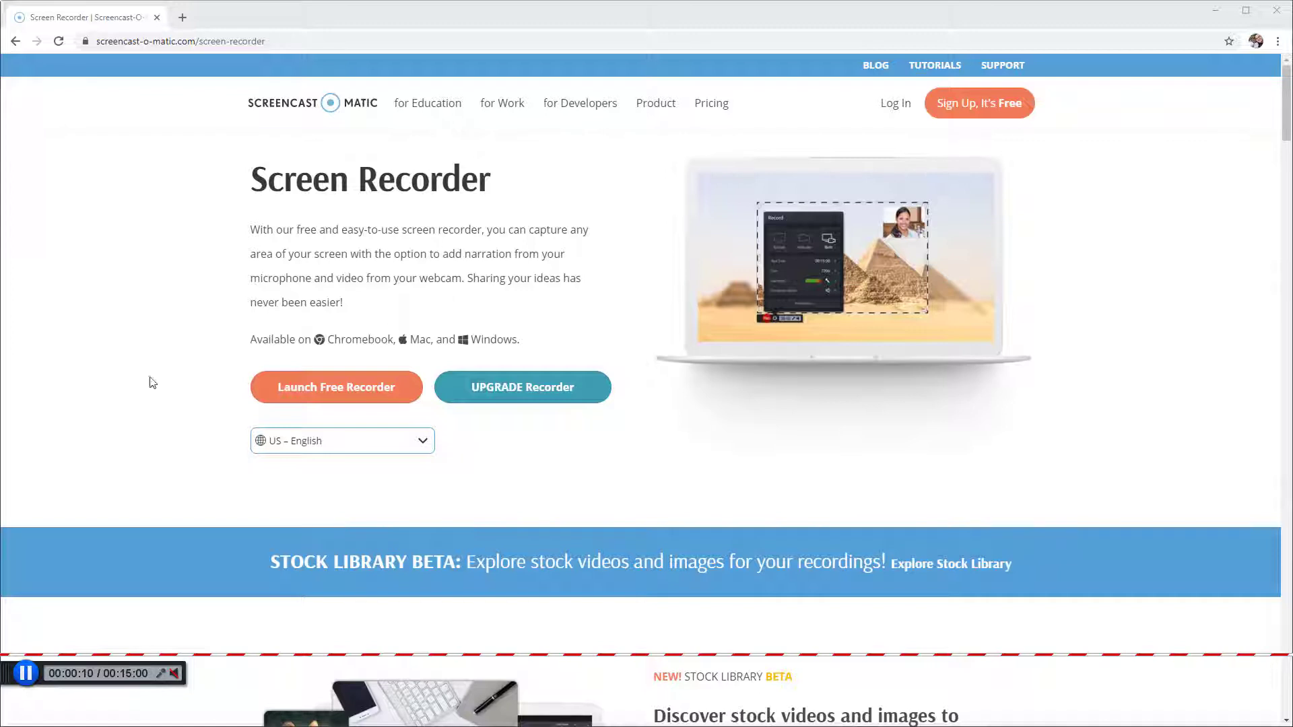
left_click(24, 673)
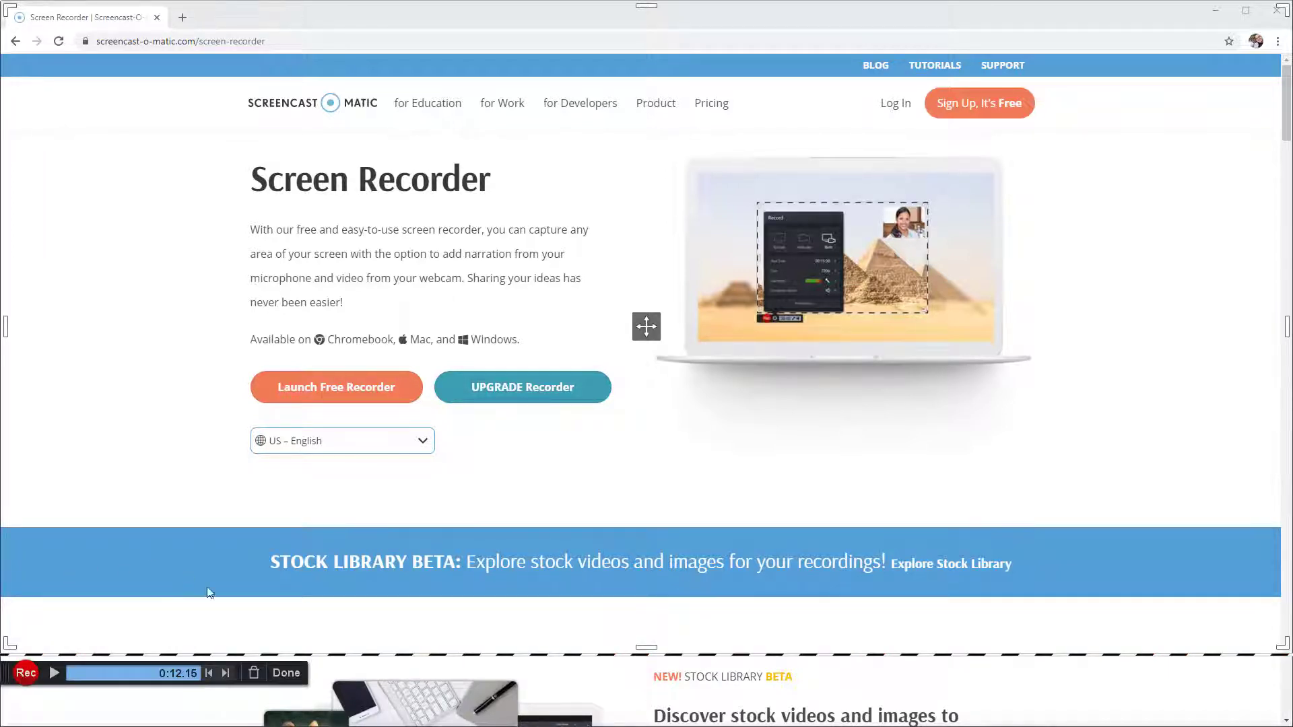
left_click(286, 674)
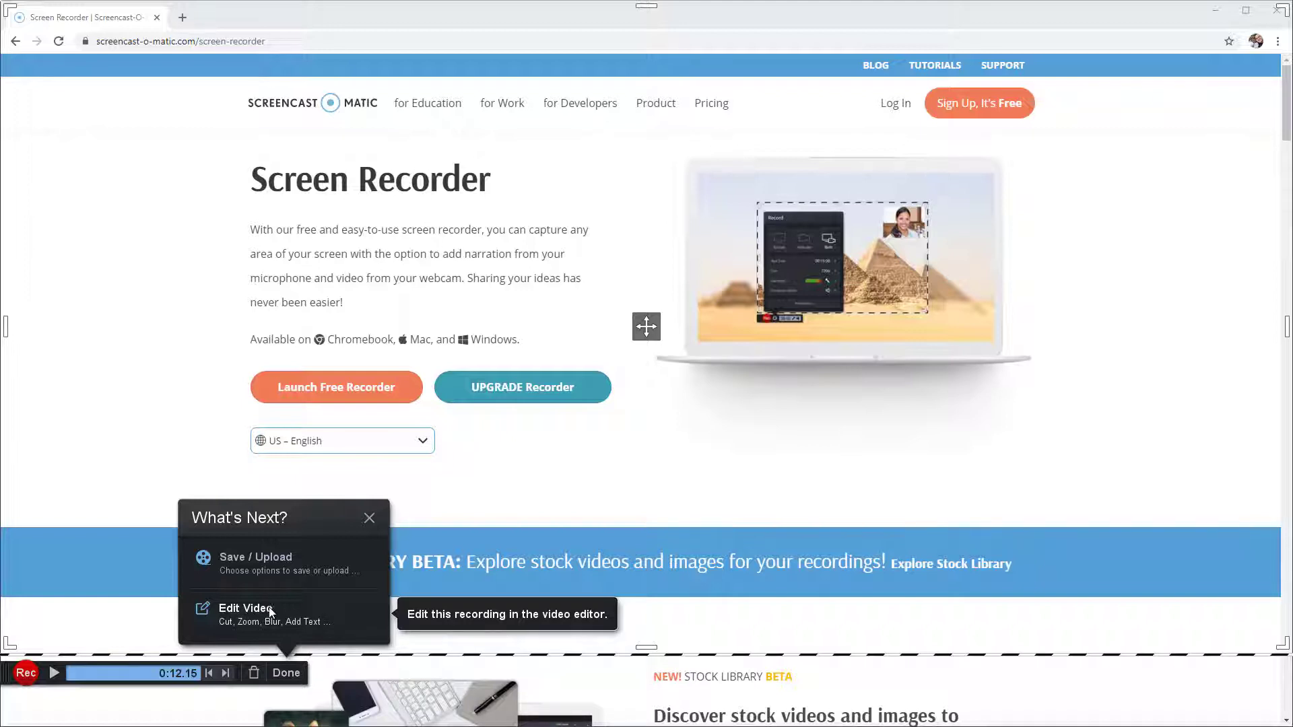
left_click(232, 565)
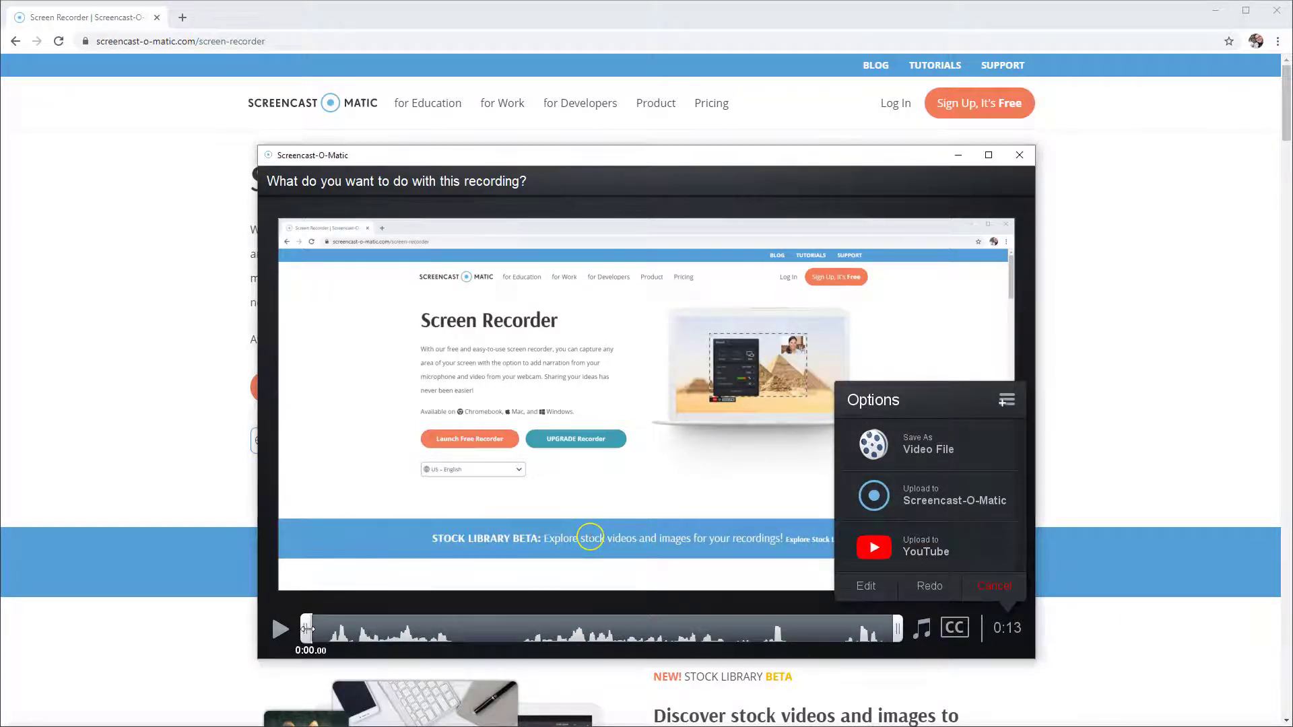
Choose to save the recording as a video file
mouse_move(298, 636)
left_mouse_down()
mouse_move(394, 617)
mouse_move(311, 618)
mouse_move(437, 621)
mouse_move(307, 620)
left_mouse_up()
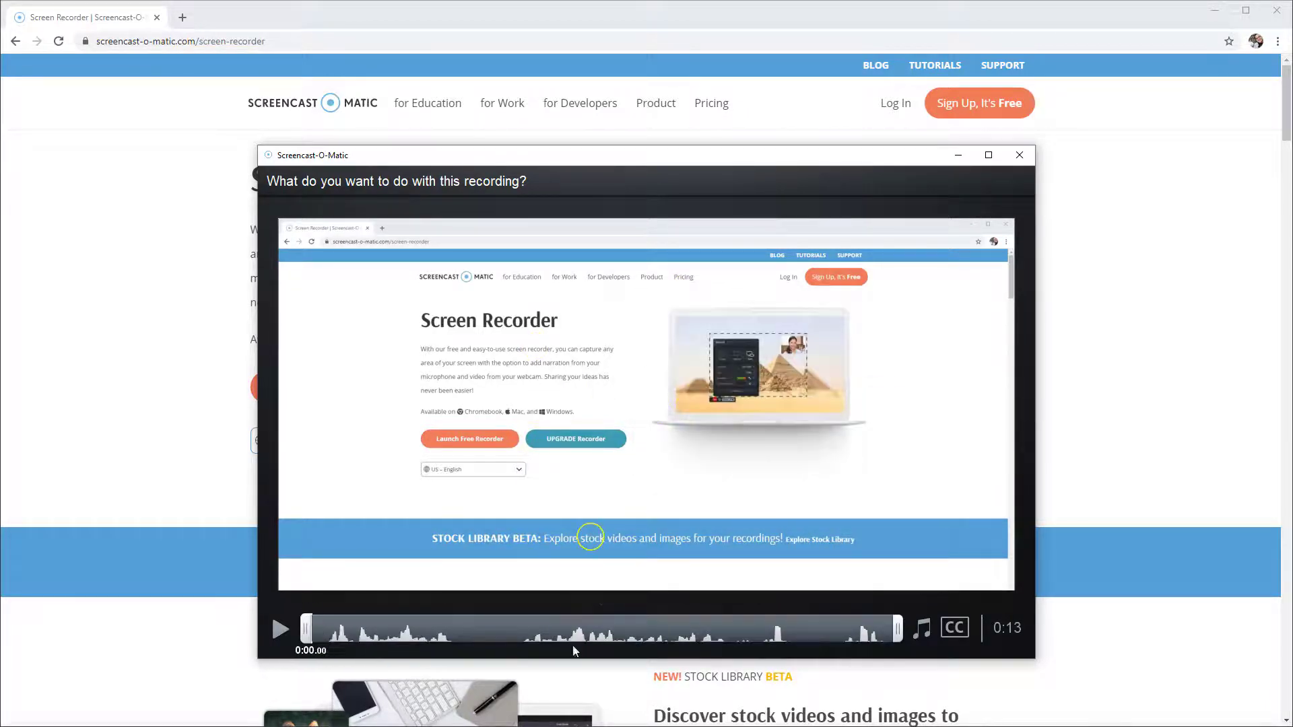
mouse_move(896, 630)
left_mouse_down()
mouse_move(818, 633)
mouse_move(896, 630)
left_mouse_up()
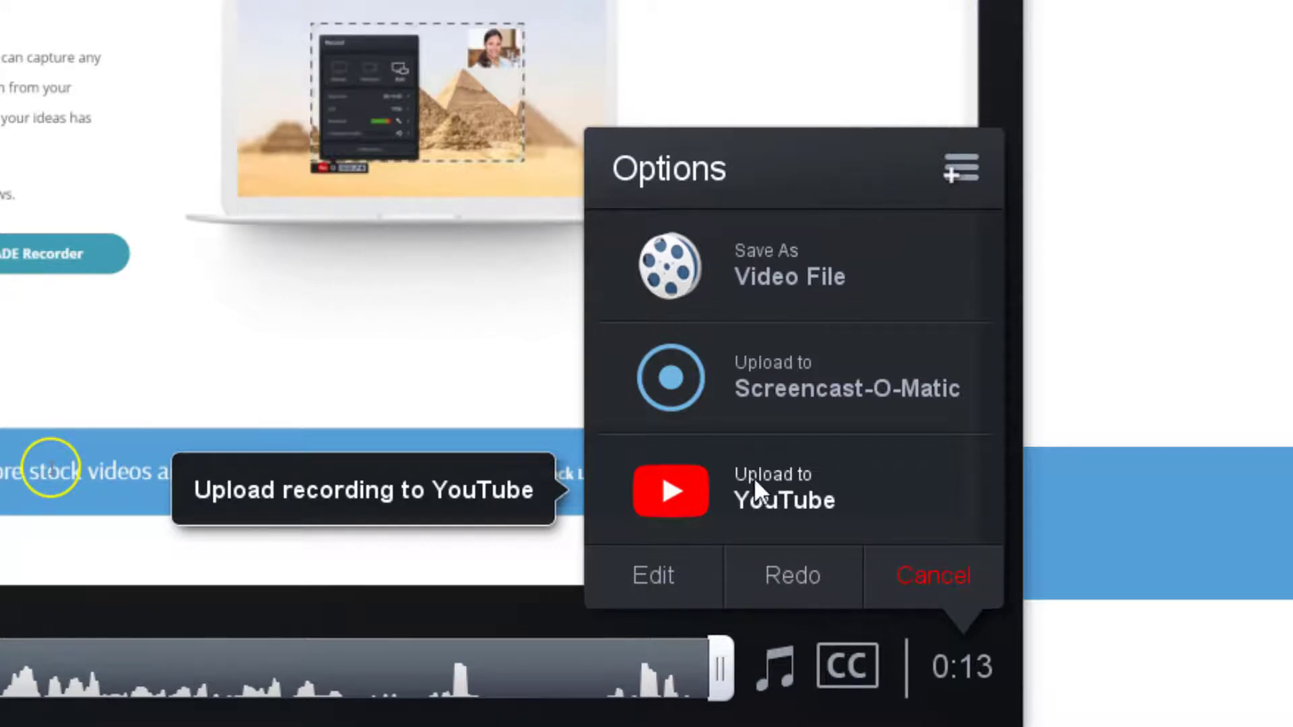
left_click(894, 280)
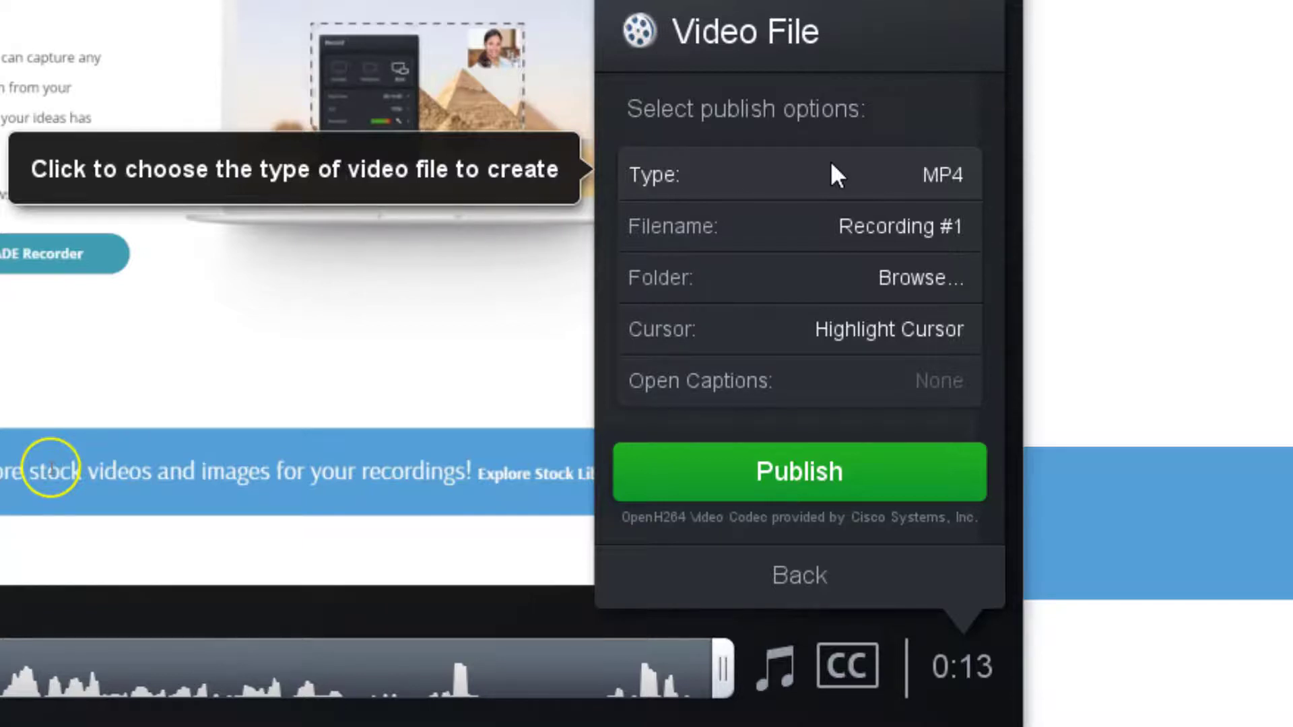
Set the video filename to GEOG 480 01 Intro
left_click(750, 236)
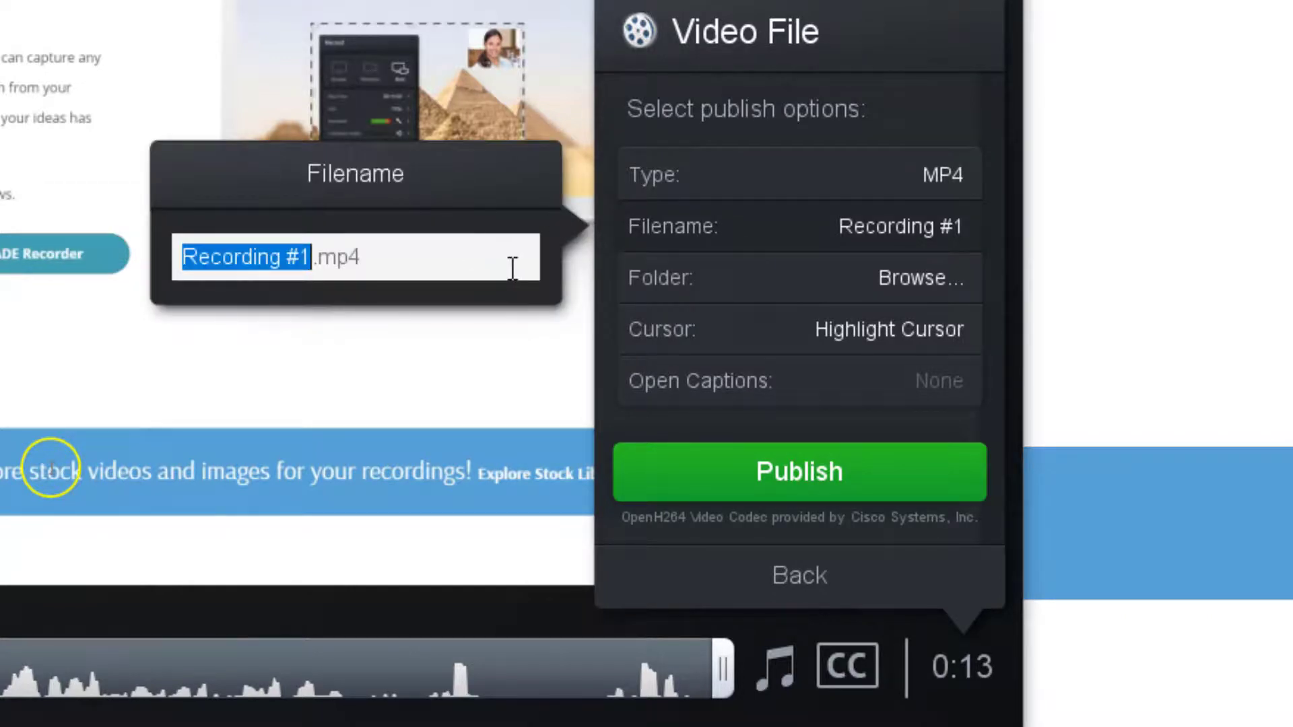
type("GEOG")
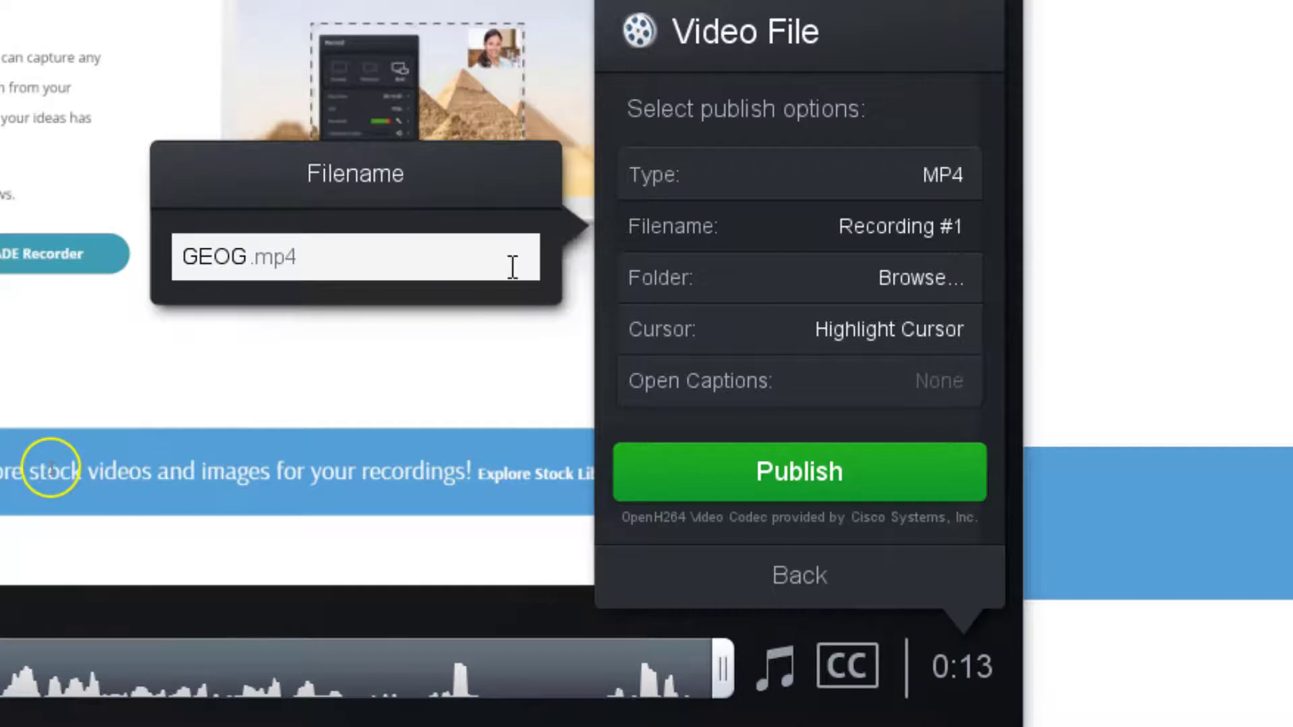
type(" 480")
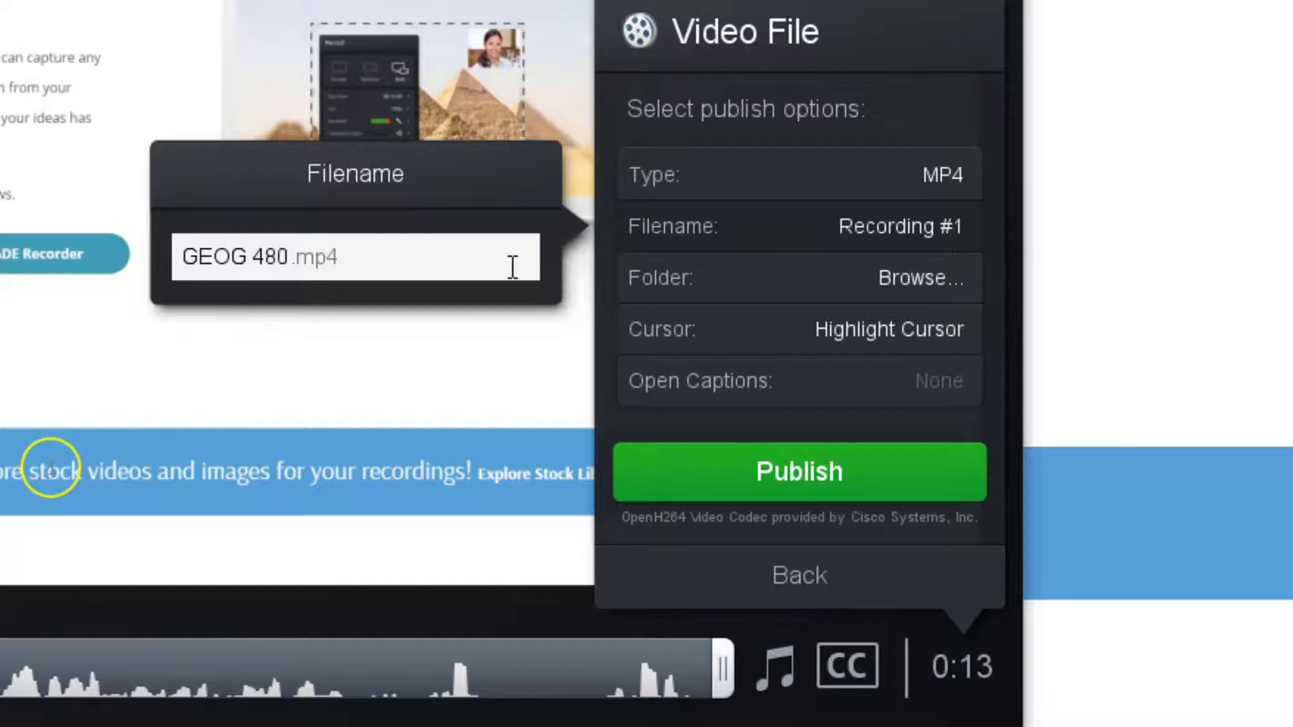
type(" 01")
type("Inro")
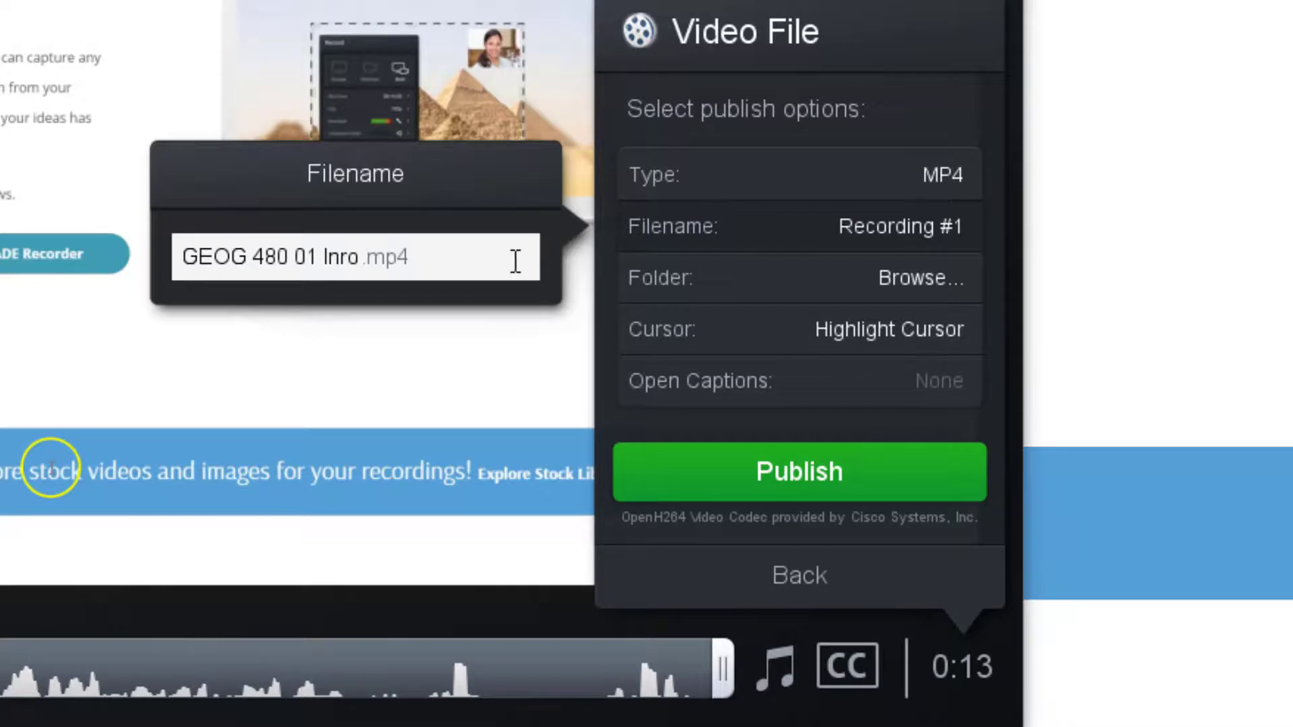
key("BackSpace")
key("BackSpace")
type("tro")
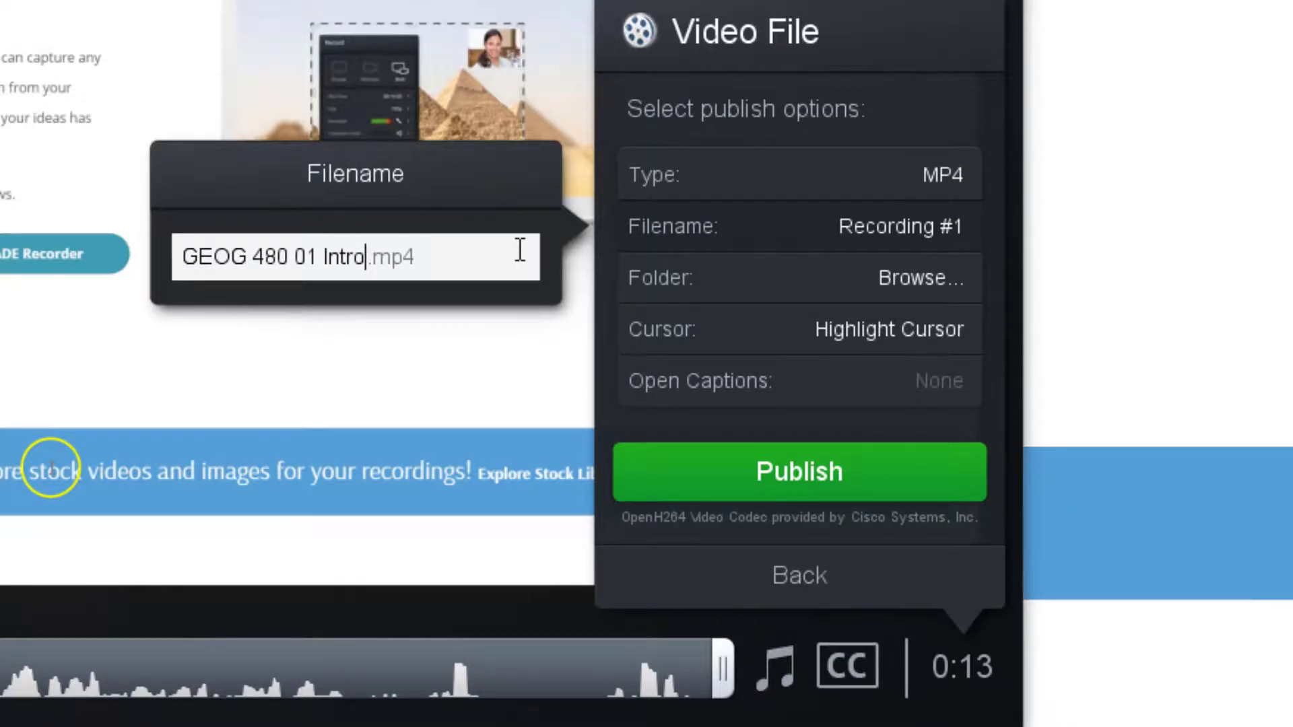
Set the output folder to the Desktop and publish the MP4 video file
left_click(722, 277)
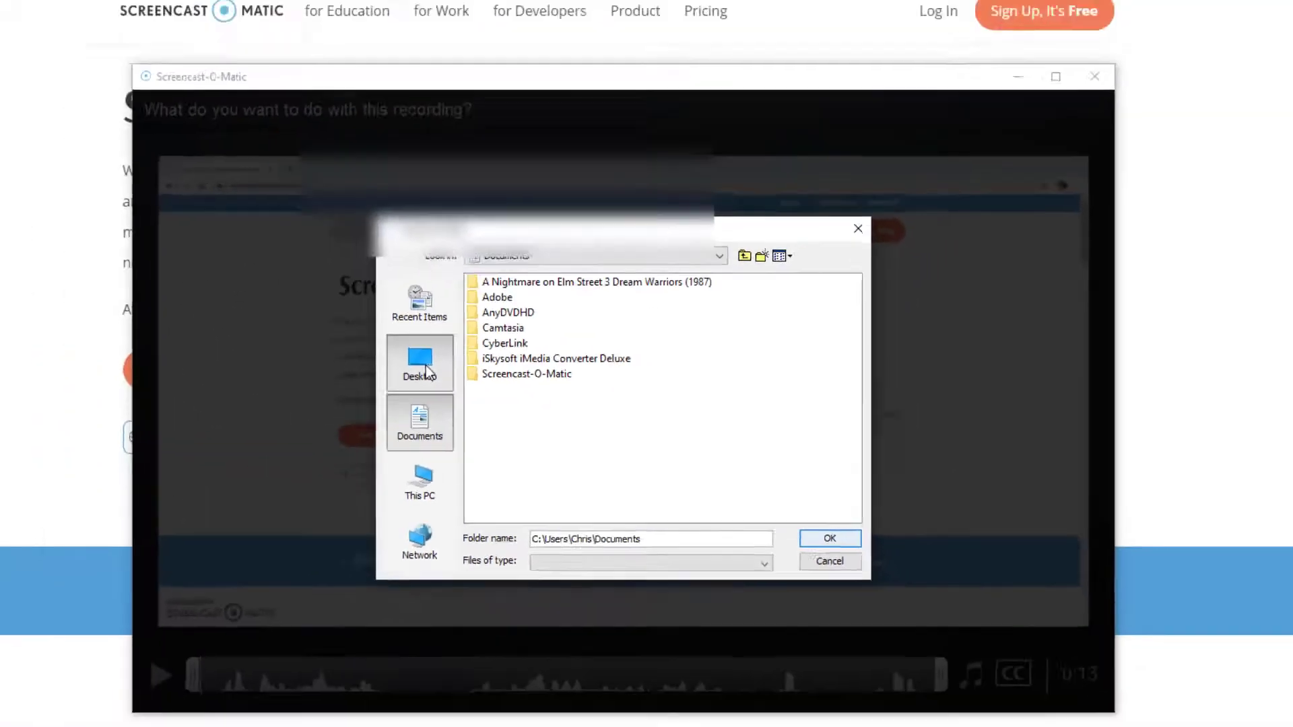
left_click(425, 371)
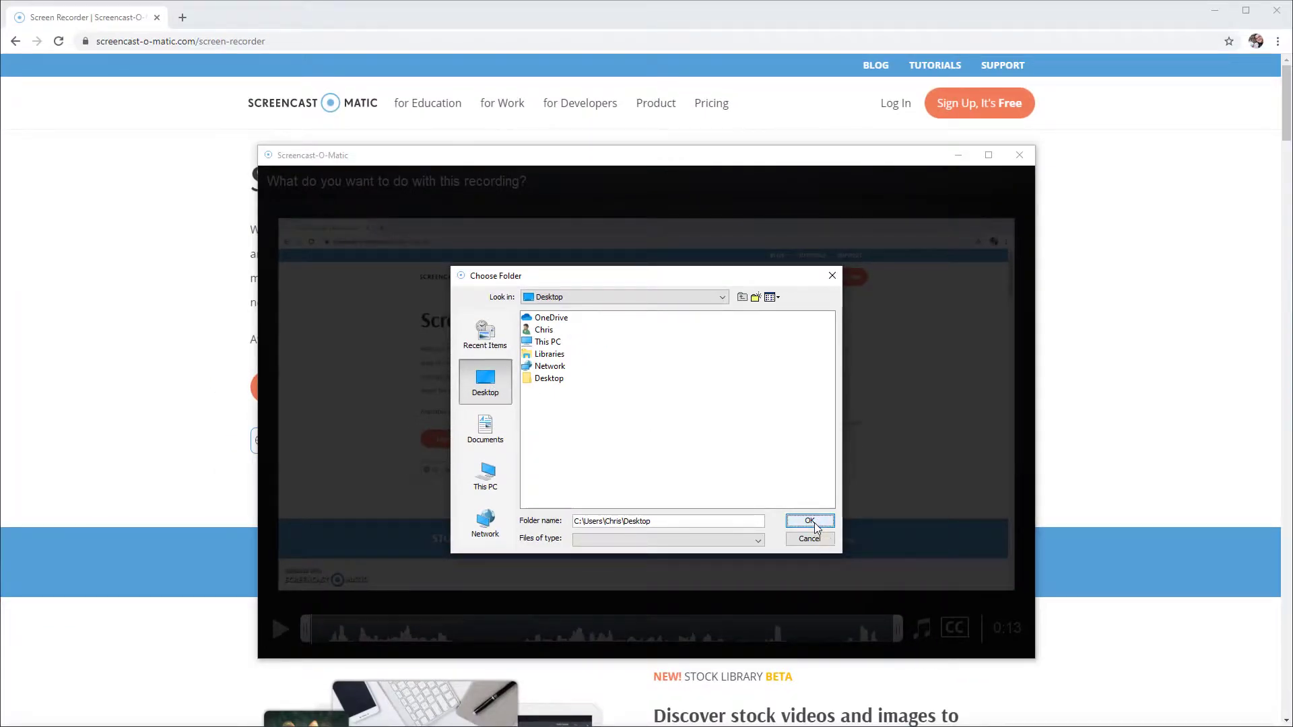
left_click(810, 521)
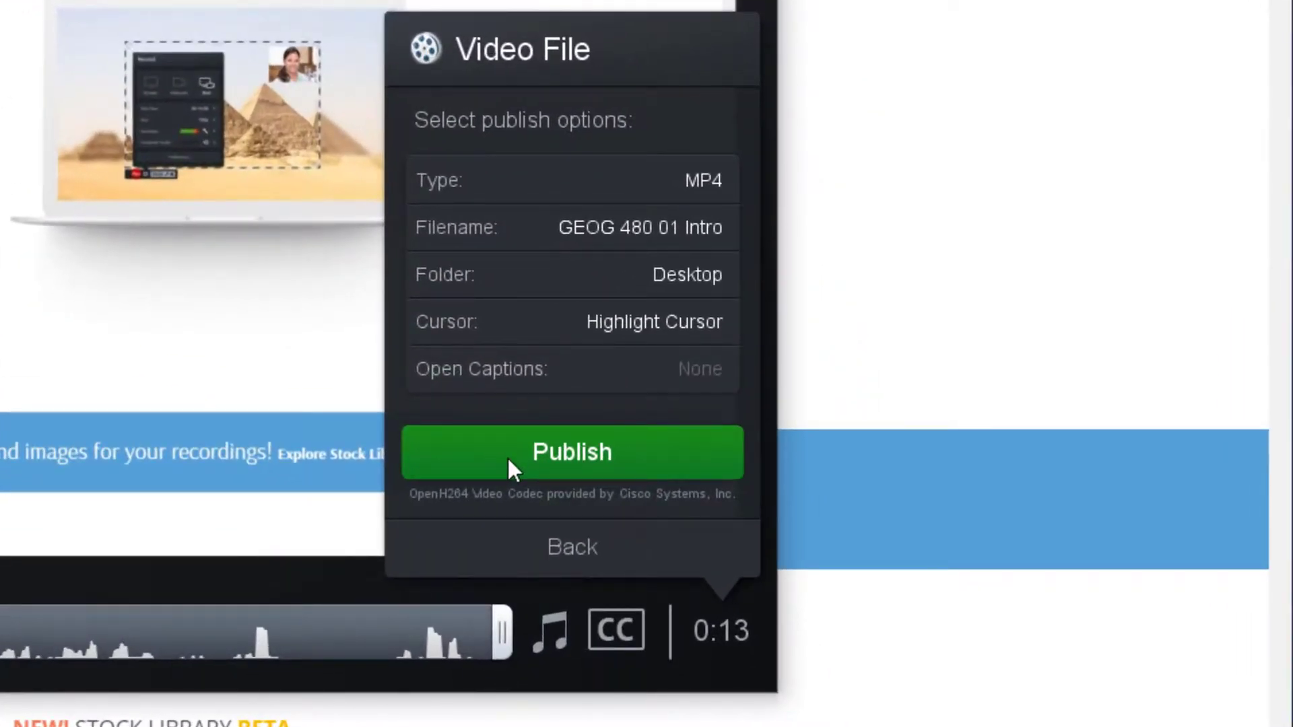
left_click(508, 460)
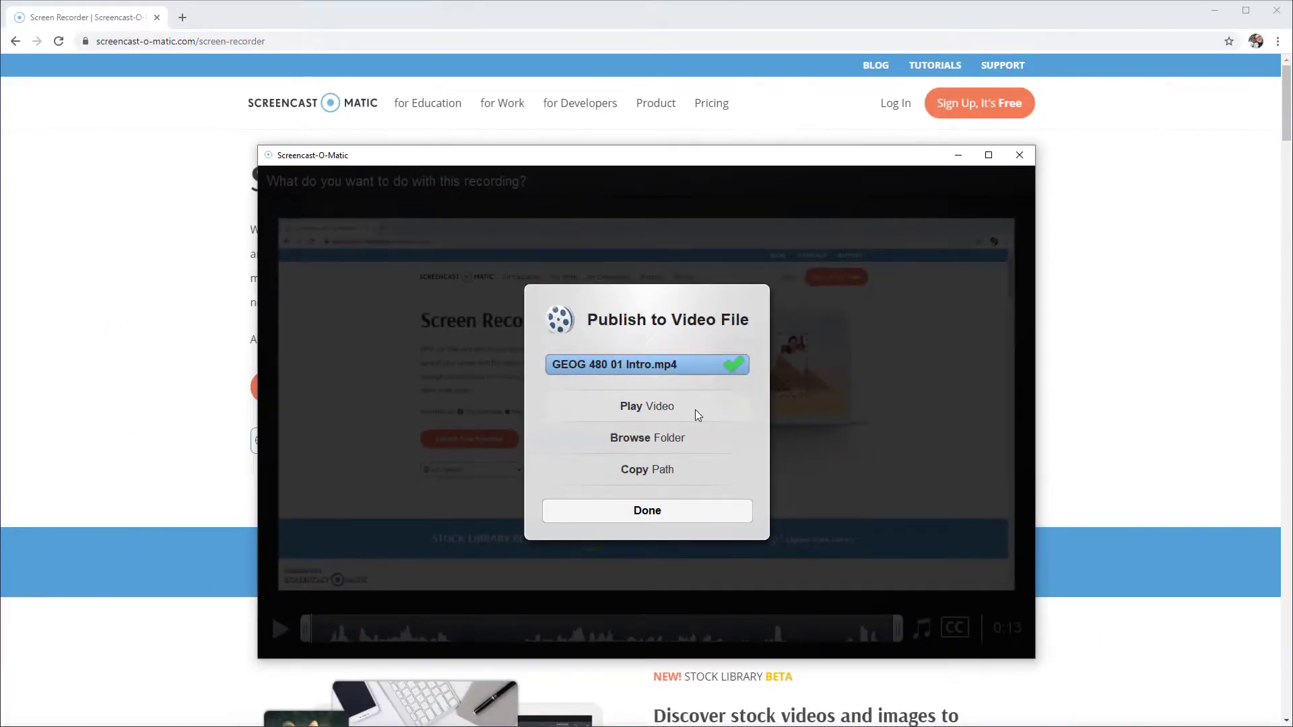
Play the published video in Windows Media Player and close the player
left_click(710, 380)
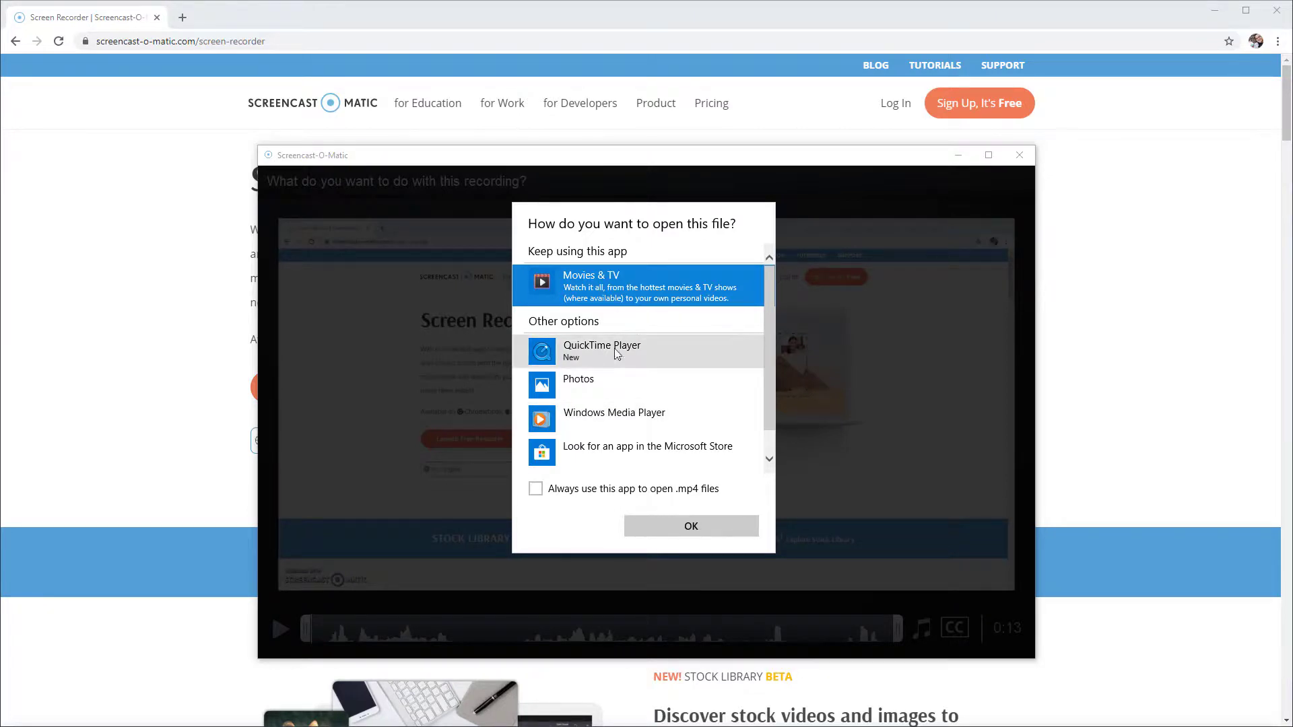
left_click(626, 419)
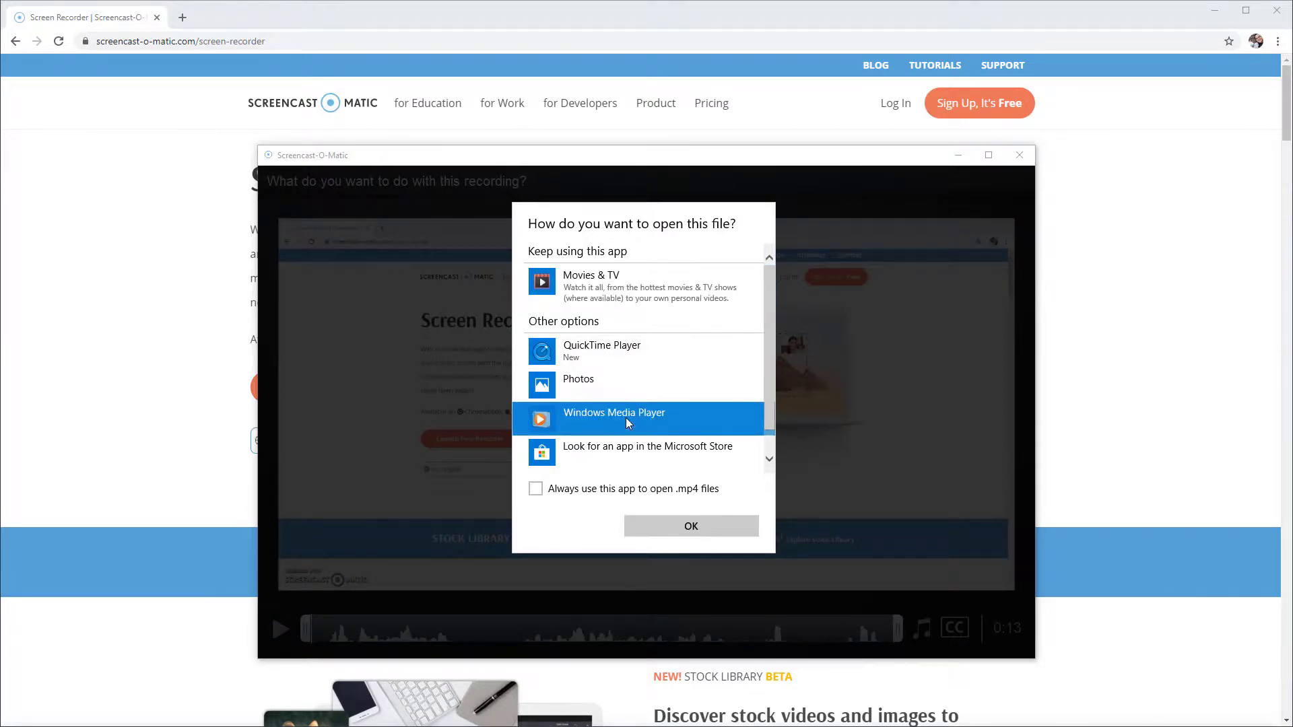
left_click(715, 539)
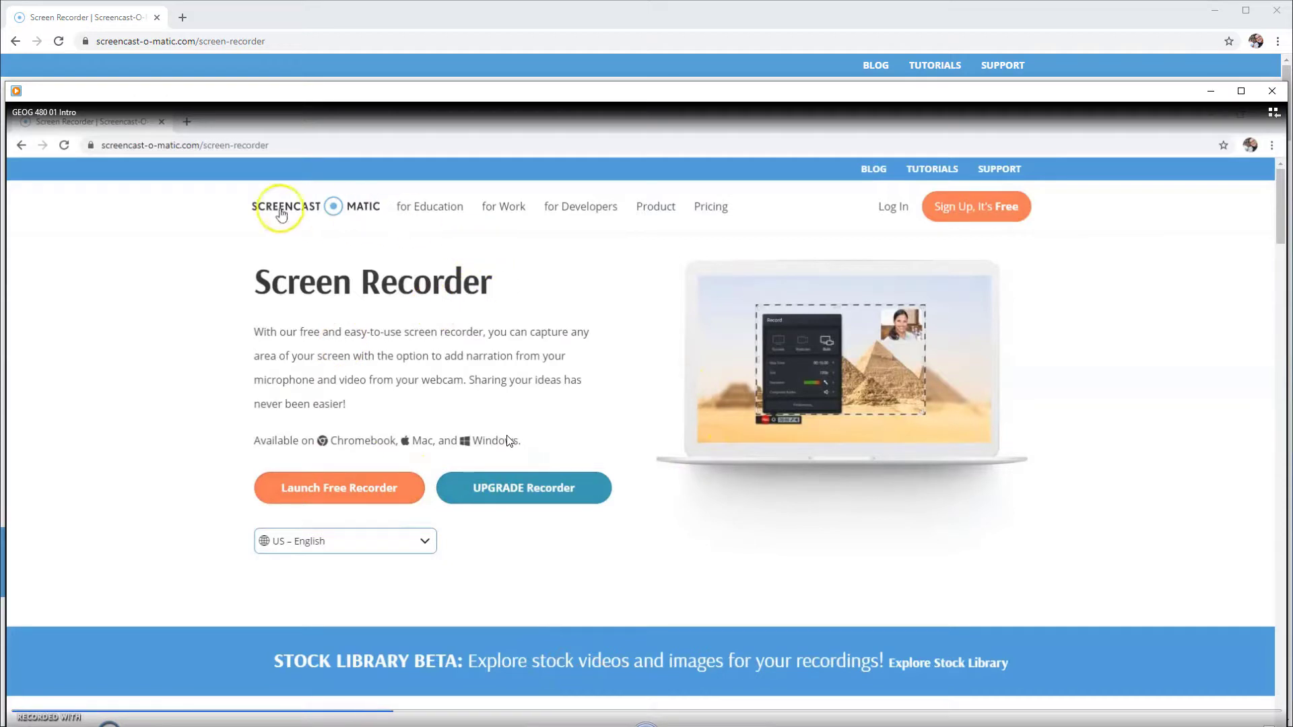
left_click(1277, 94)
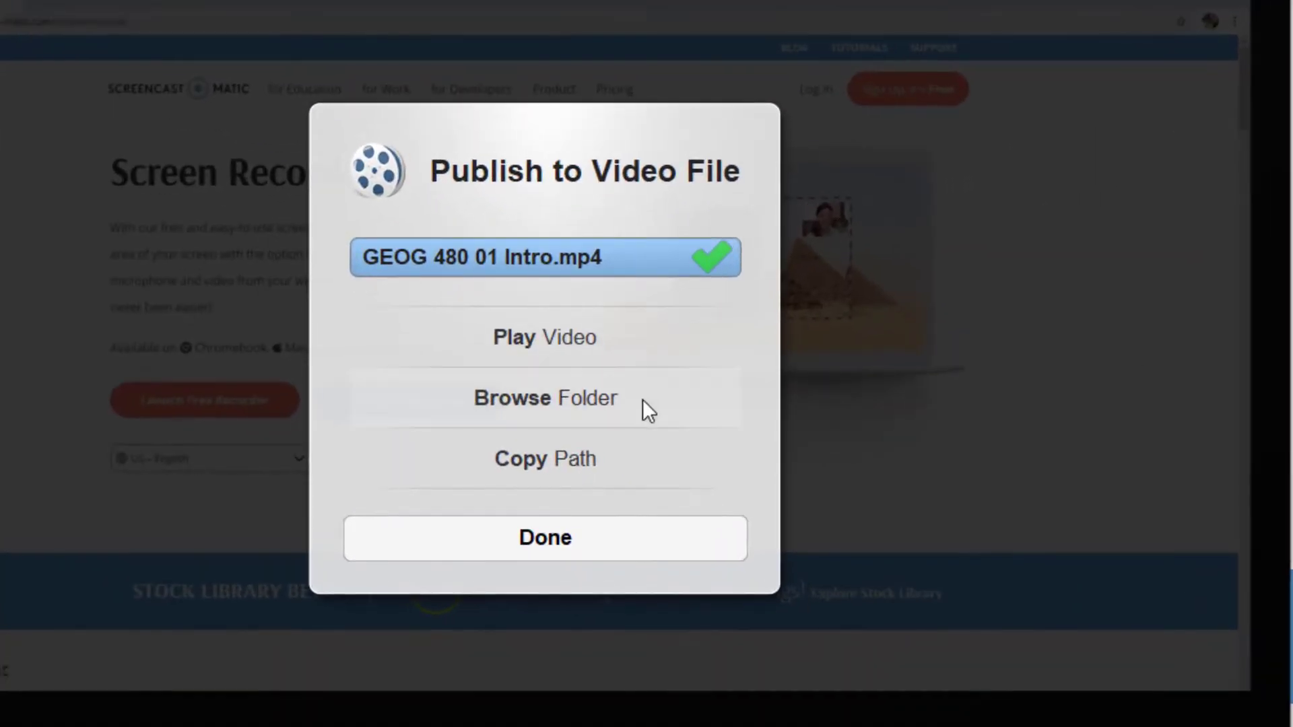
Open the folder containing the saved video, then close it
left_click(617, 399)
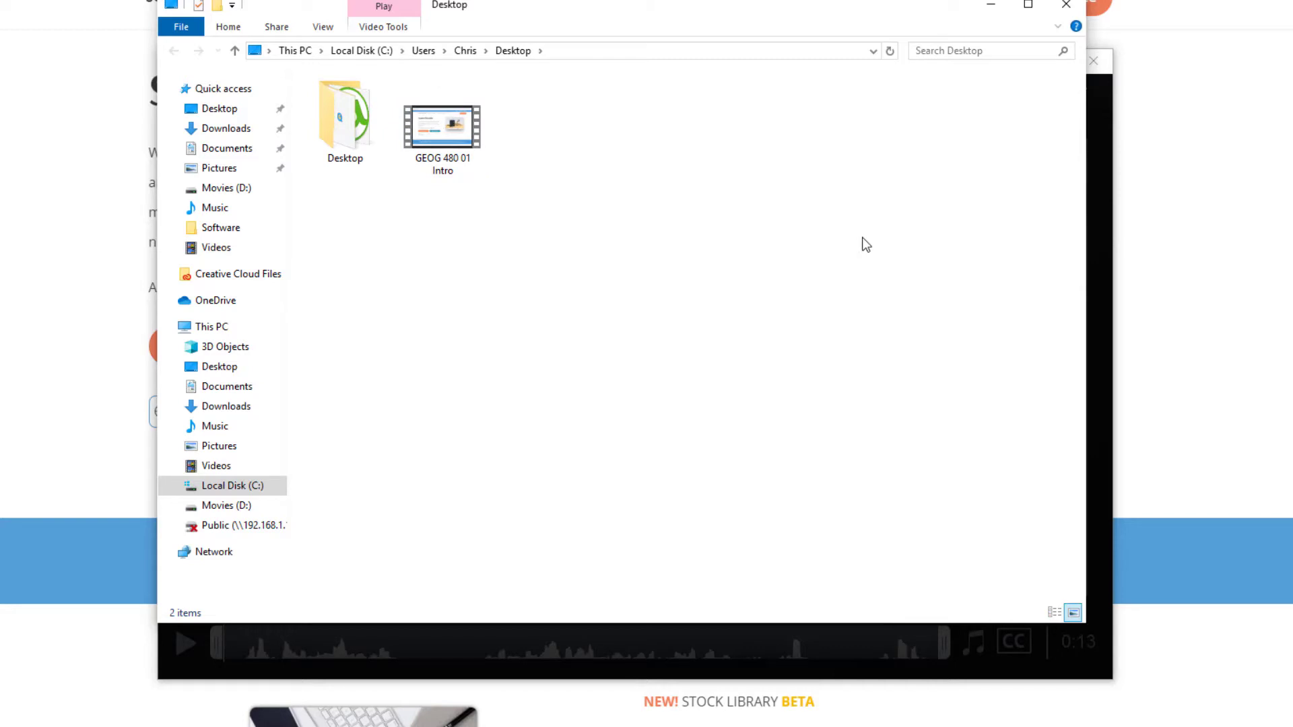
left_click(1065, 8)
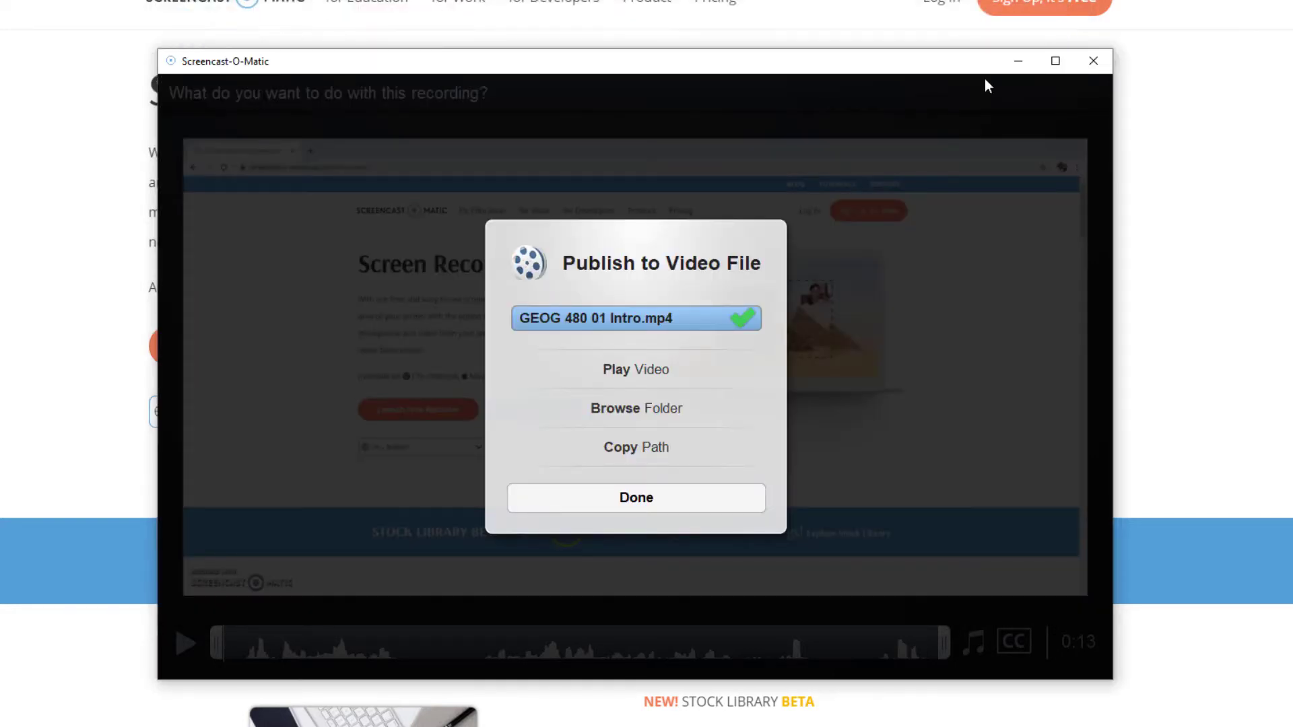